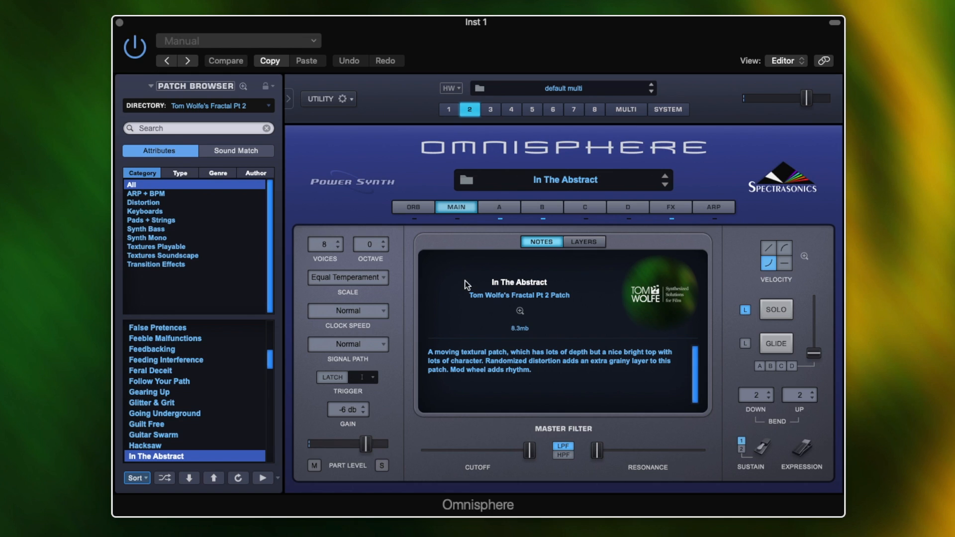
- Switch to part 1 and examine the details of layer A's Pressure Node 3 soundsource in the Soundsource Browser
click(450, 110)
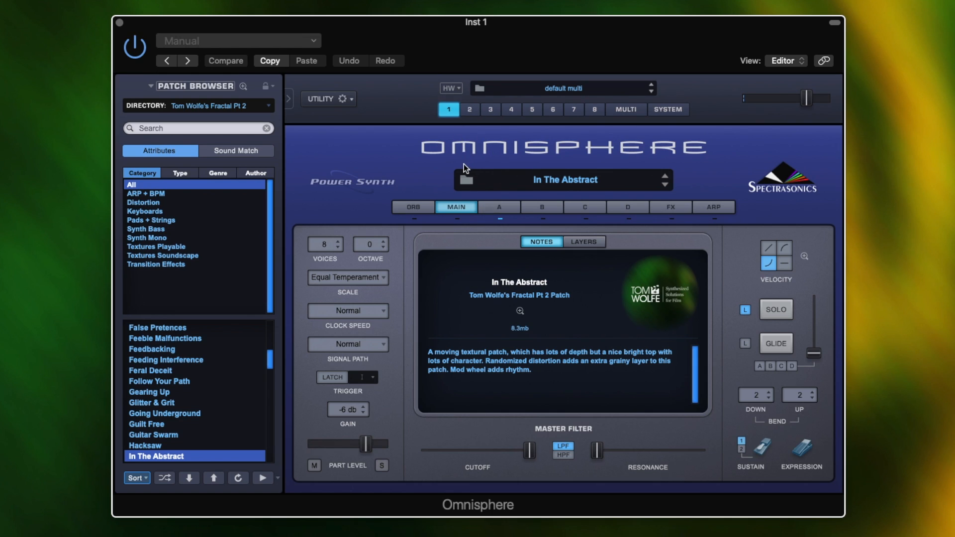
click(498, 207)
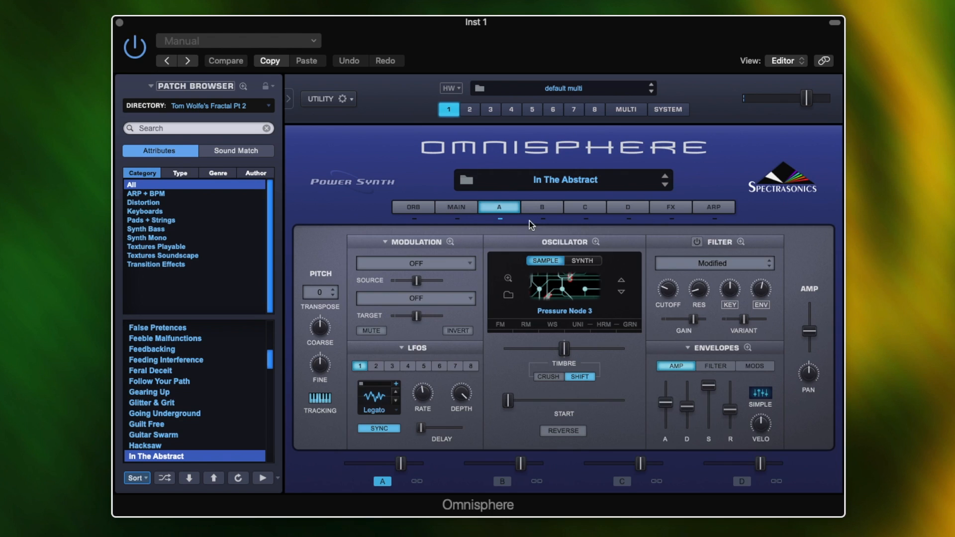
click(568, 289)
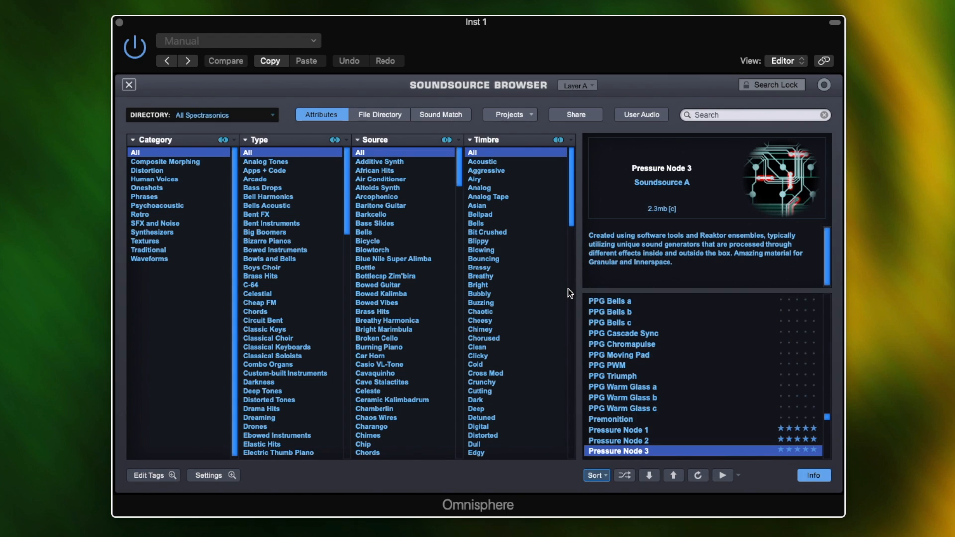
scroll(634, 411, down, 1)
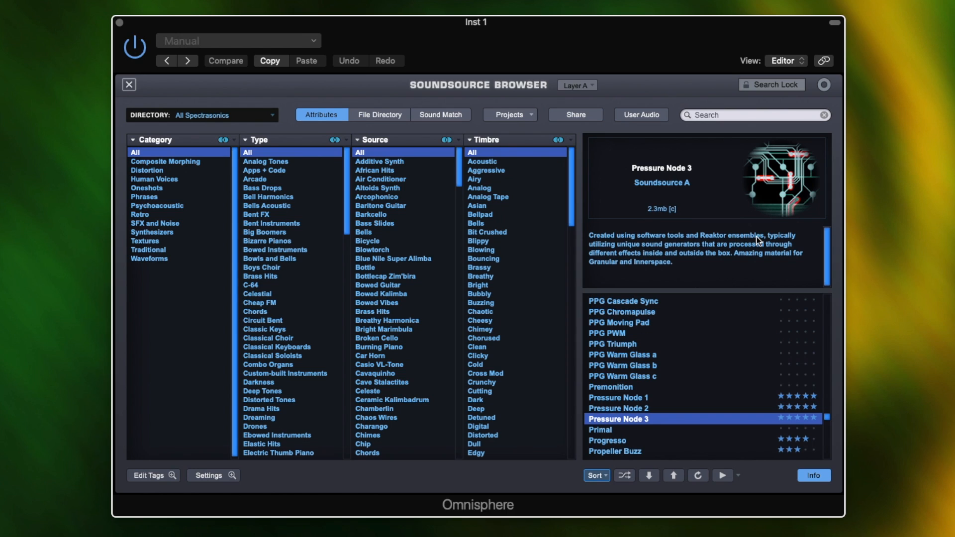
click(128, 86)
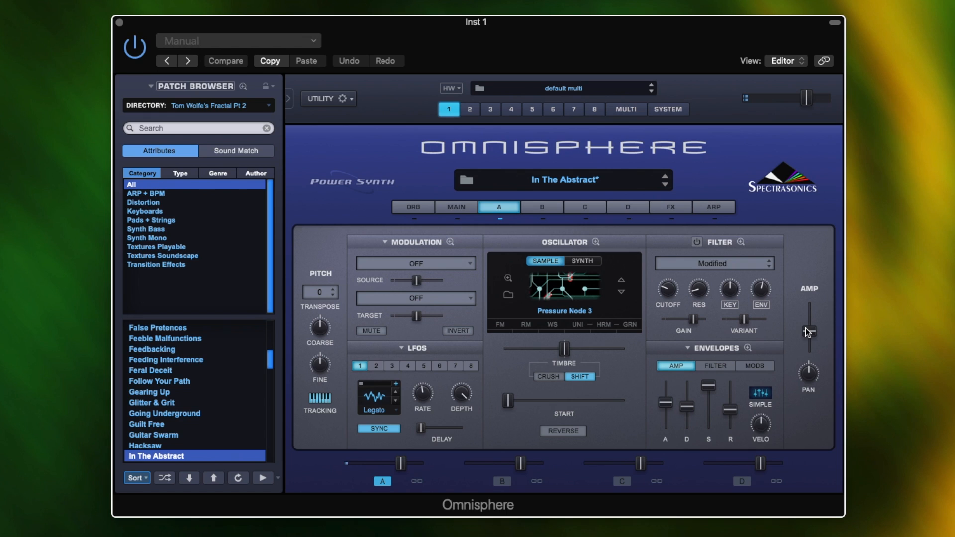
- Raise layer A's amp level and switch on its filter
drag(808, 331, 806, 313)
mouse_move(667, 402)
mouse_move(729, 410)
click(696, 242)
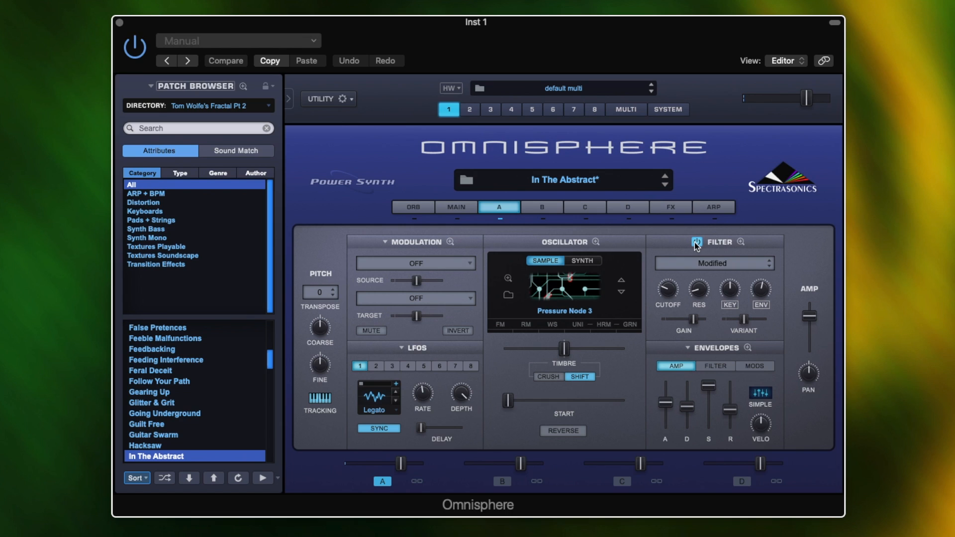
- Examine layer A's detailed filter settings and compare the sound with the filter off and on
click(740, 242)
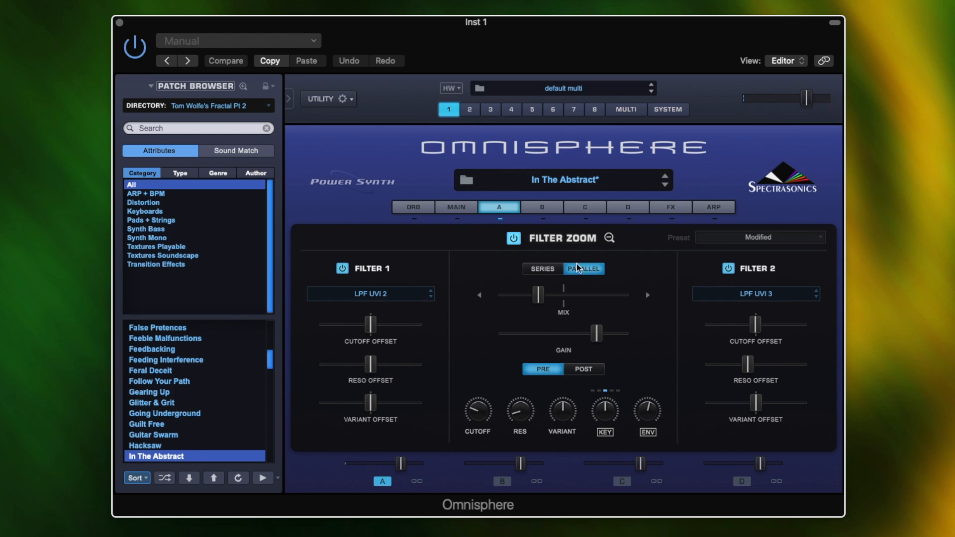
mouse_move(542, 299)
mouse_move(748, 367)
mouse_move(473, 415)
click(514, 239)
click(514, 239)
click(514, 239)
click(514, 239)
- Leave the filter detail view and compare layer A's amp and filter envelopes
click(608, 238)
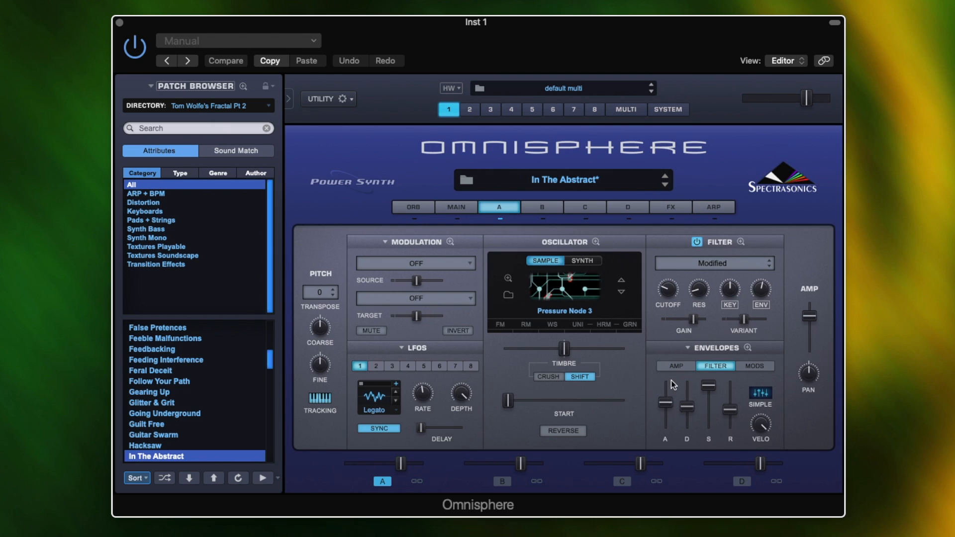
click(680, 368)
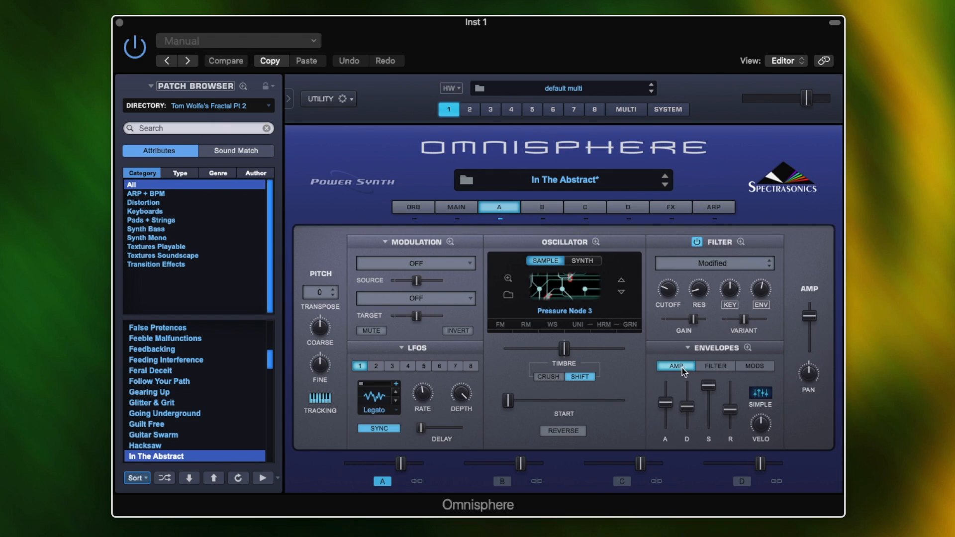
click(717, 366)
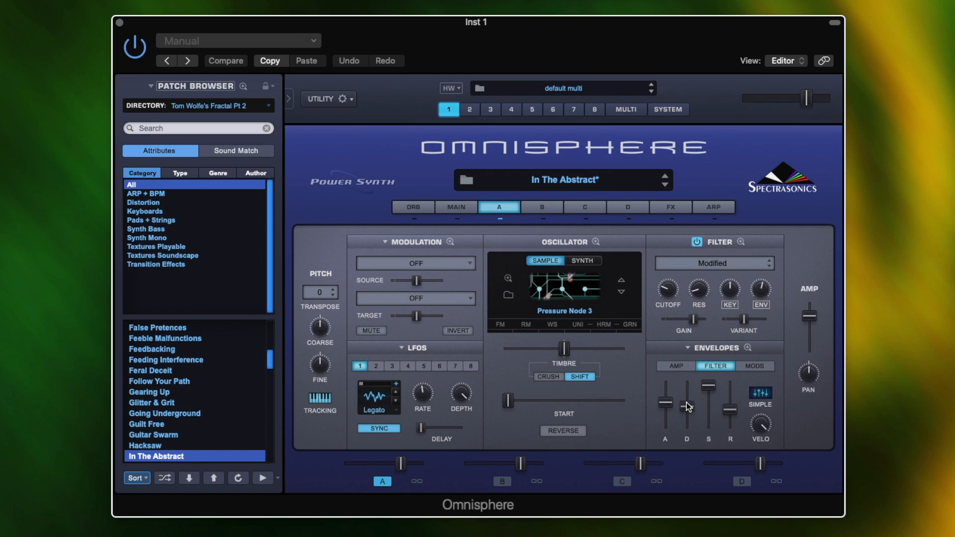
- Turn on granular synthesis for layer A's oscillator, comparing the sound with Granular and its Legacy mode off and on
click(632, 324)
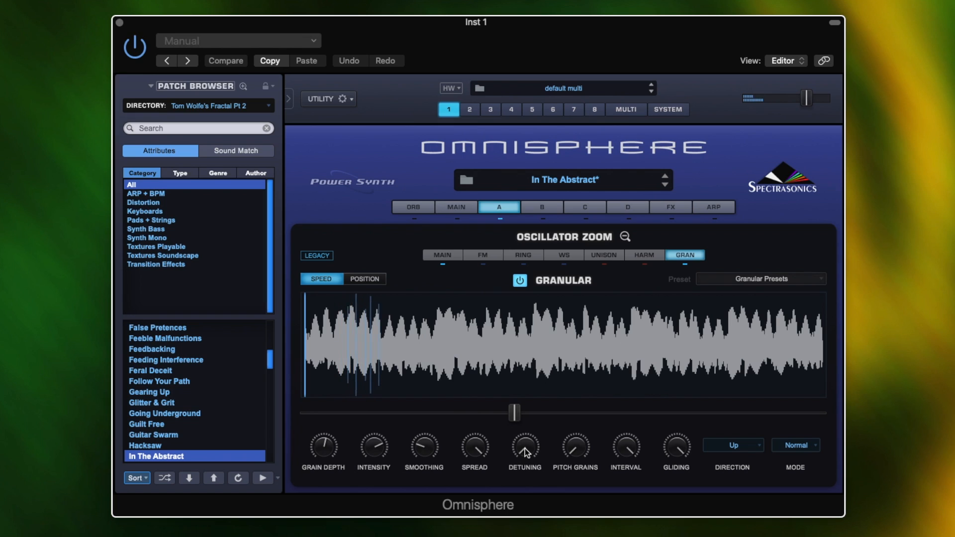
click(520, 281)
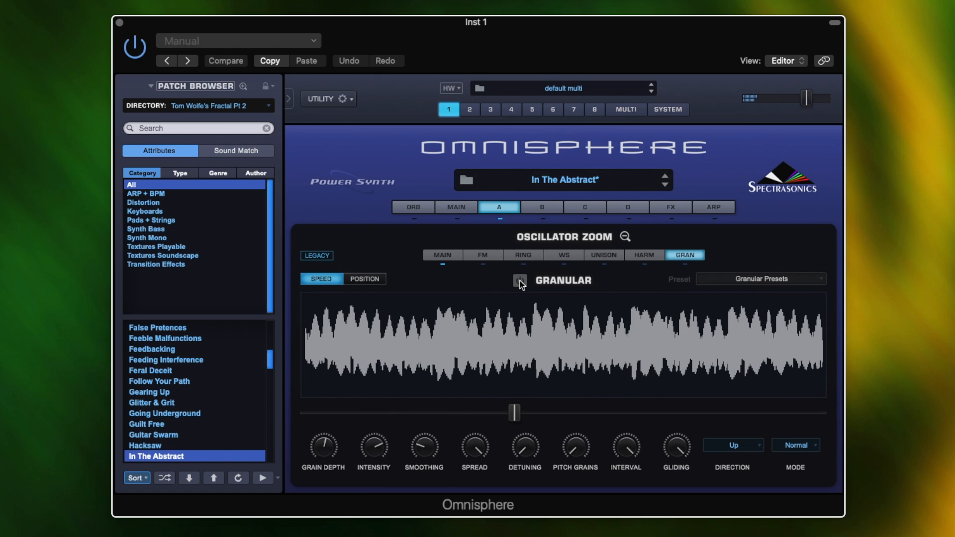
click(520, 281)
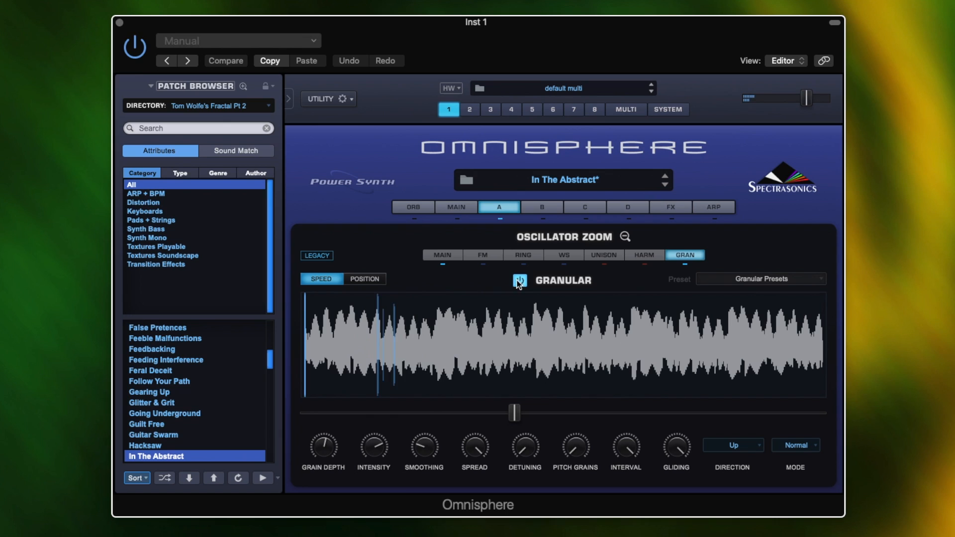
click(321, 256)
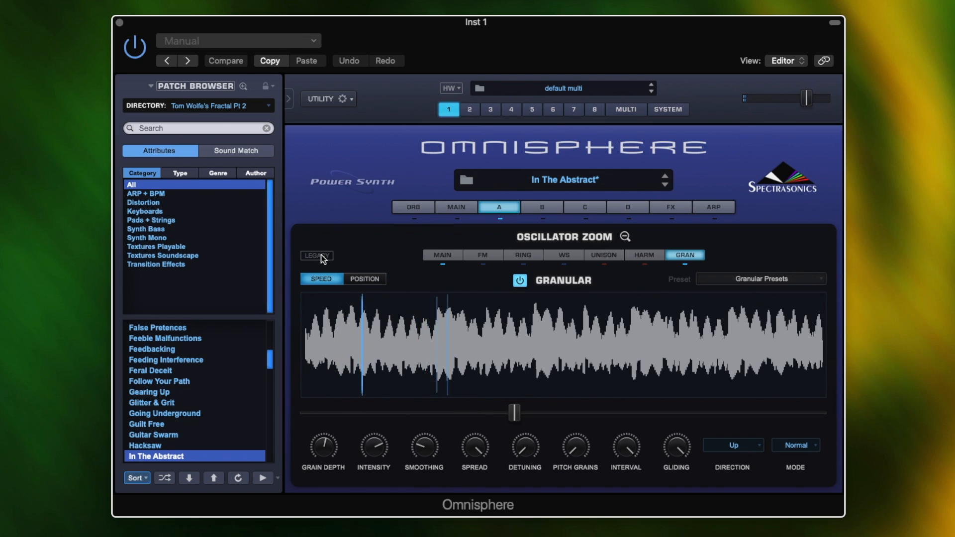
click(321, 254)
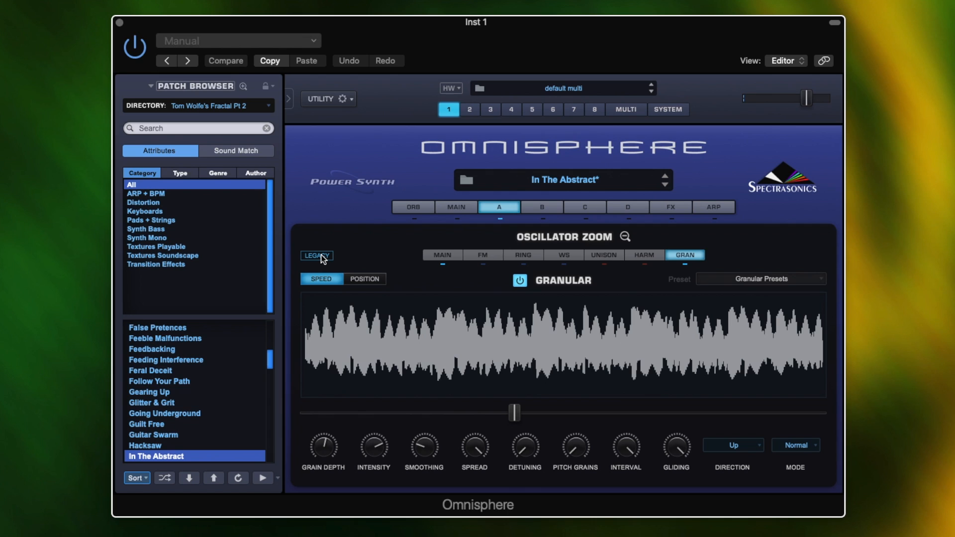
click(624, 235)
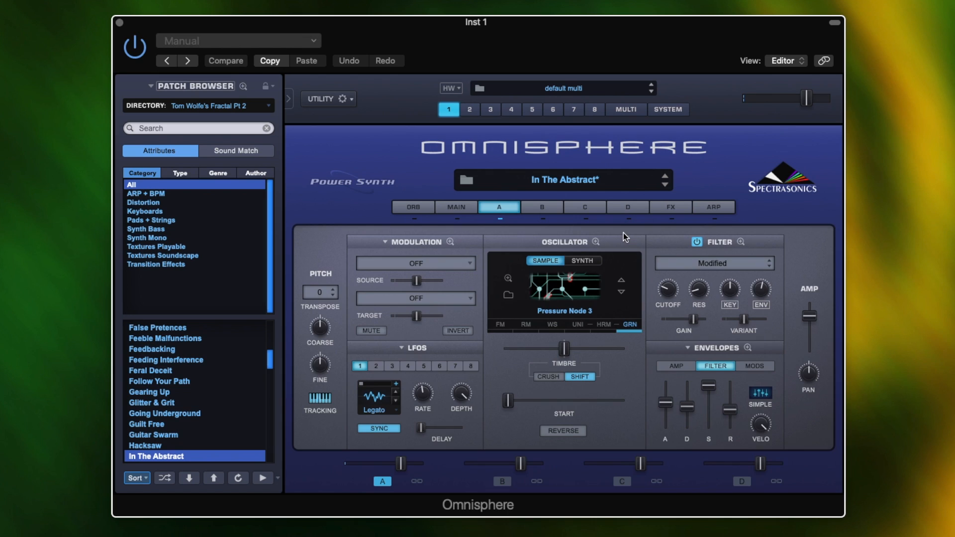
- Enable the Imager in layer A's effects rack, check its auto pan controls, and compare the sound with it off and on
click(663, 205)
click(489, 242)
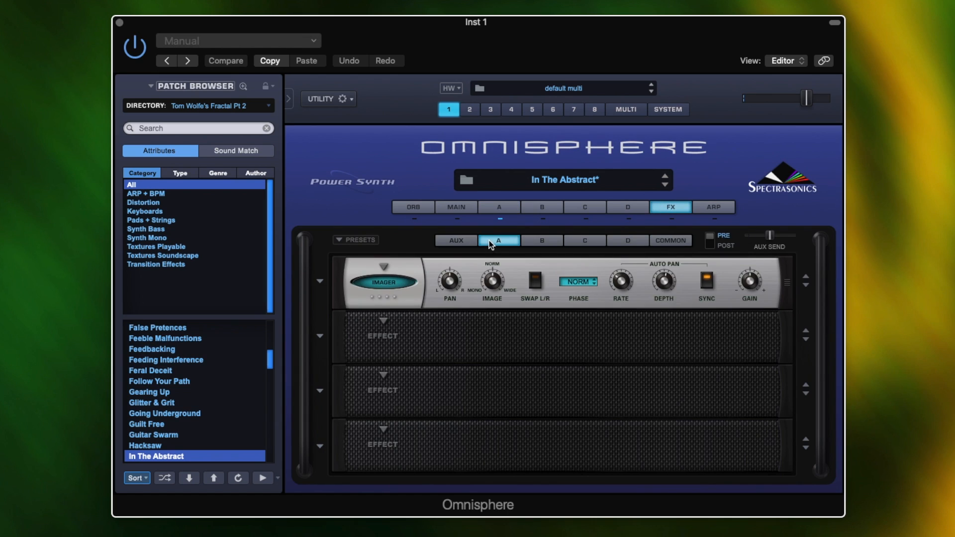
click(393, 283)
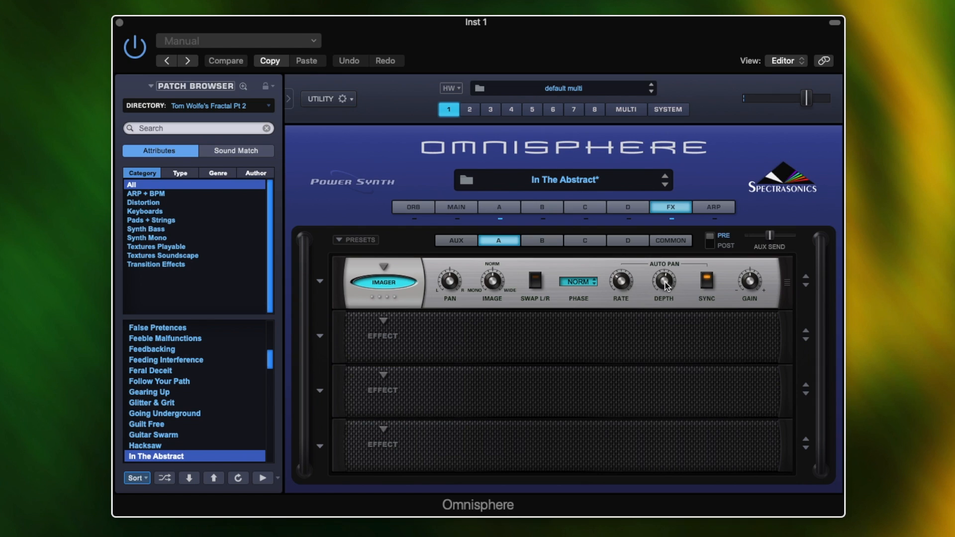
mouse_move(666, 285)
mouse_move(625, 283)
click(383, 284)
click(382, 283)
- Open layer B and examine its Photovoltaic Cell soundsource in the Soundsource Browser
click(541, 207)
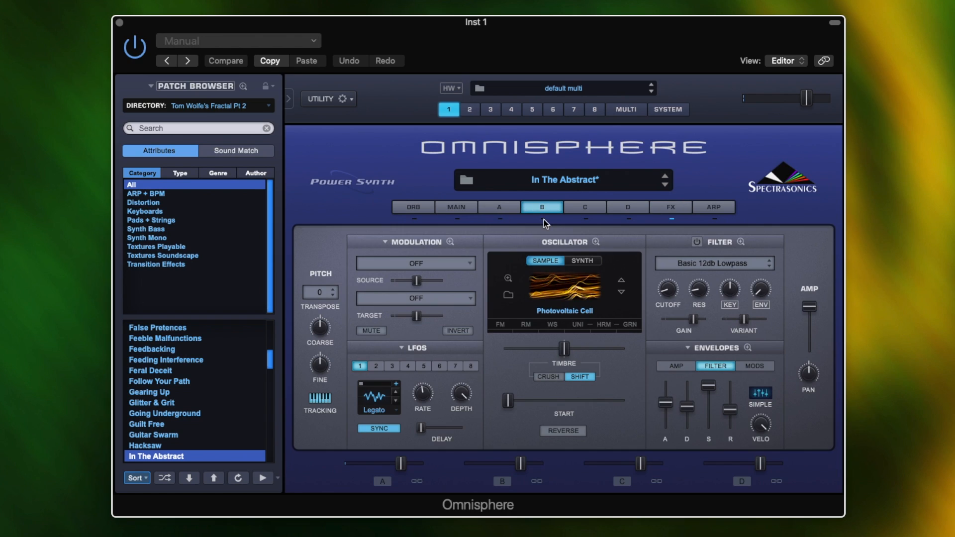
click(563, 292)
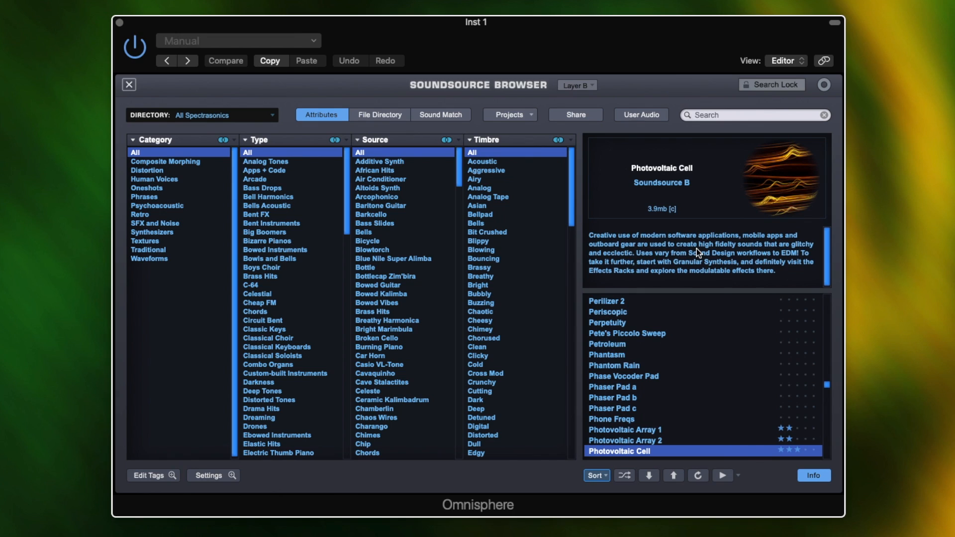
click(129, 85)
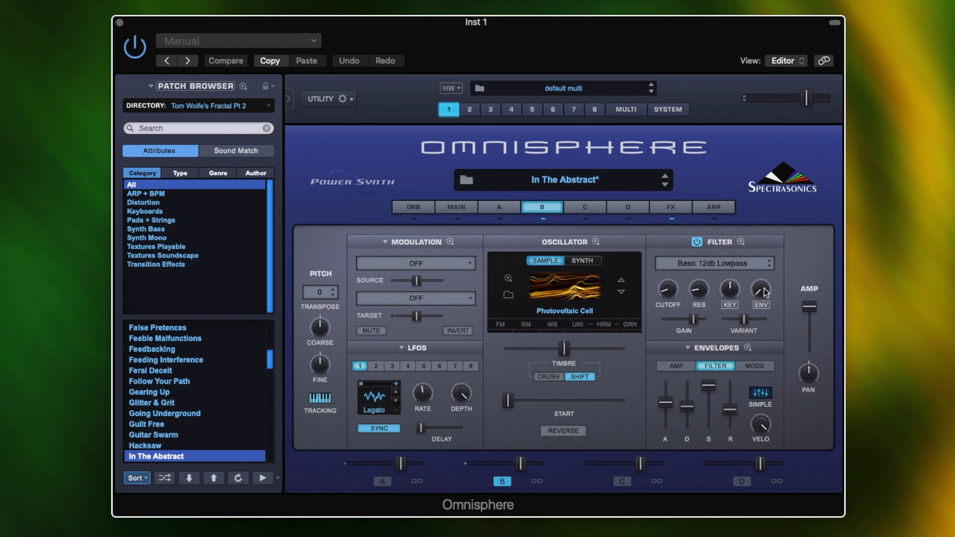
- Compare layer B's sound with its Basic 12db Lowpass filter switched off and on
click(696, 242)
click(697, 243)
click(697, 242)
click(697, 243)
click(698, 242)
click(697, 242)
- Turn on granular synthesis for layer B's oscillator and compare its granular settings with layer A's
click(630, 324)
click(521, 279)
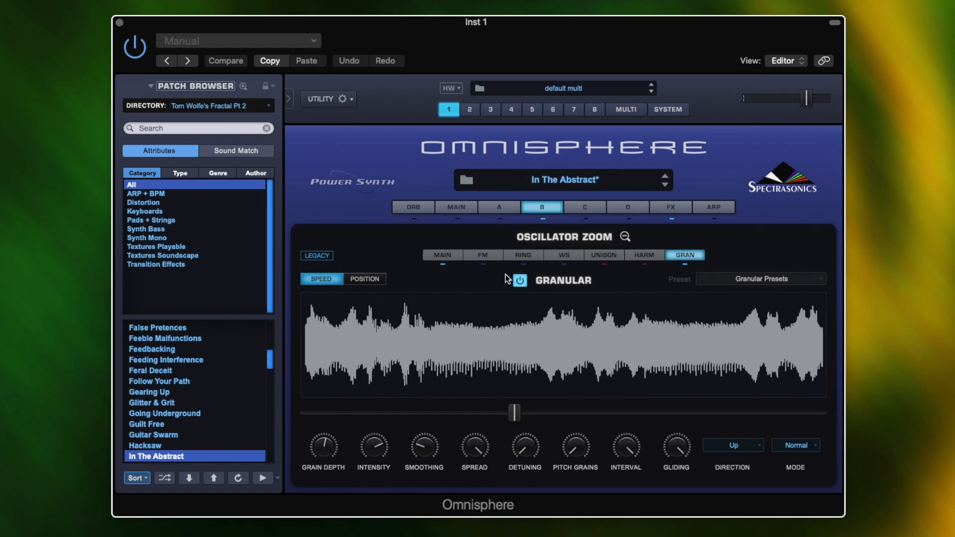
click(509, 207)
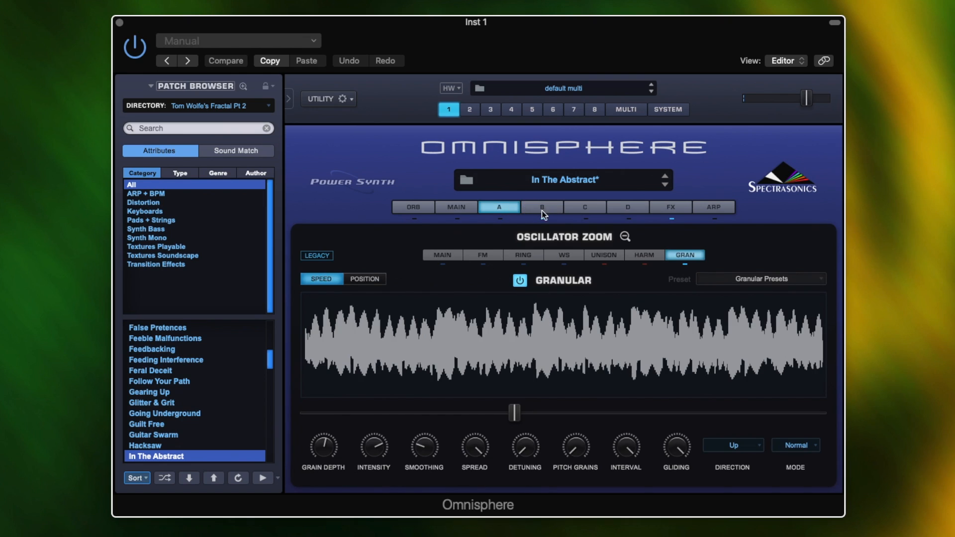
click(545, 211)
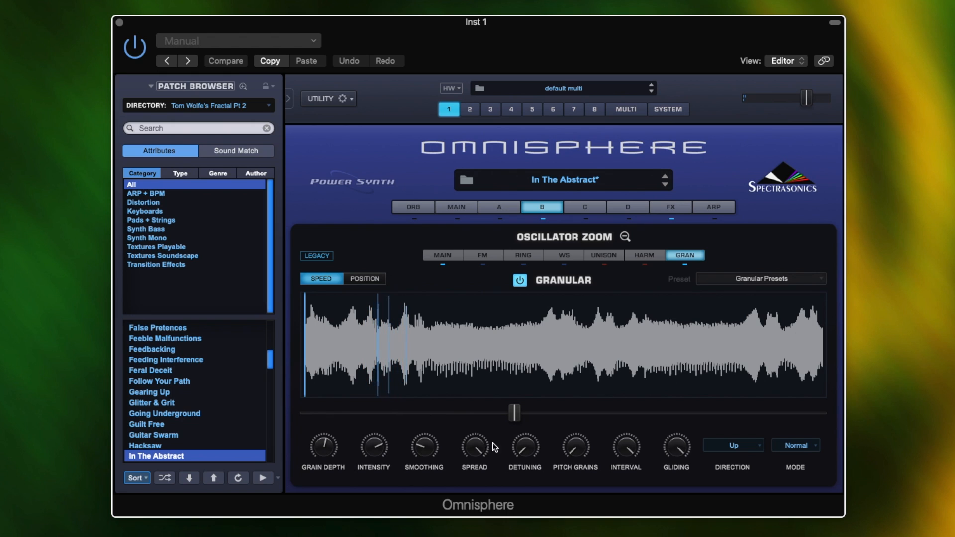
click(625, 237)
- Examine the Precision Compressor in layer B's effects rack, checking layer A's main settings in between
click(673, 217)
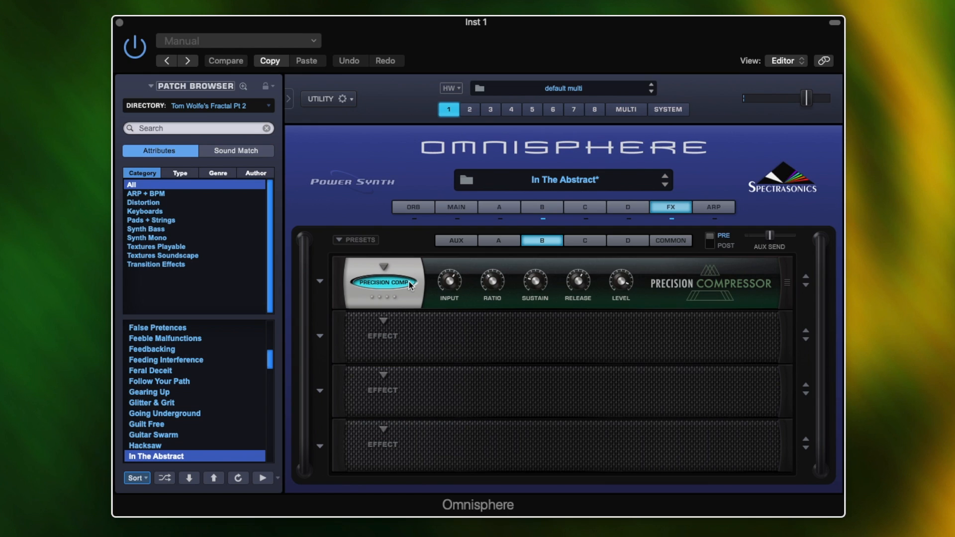
click(499, 208)
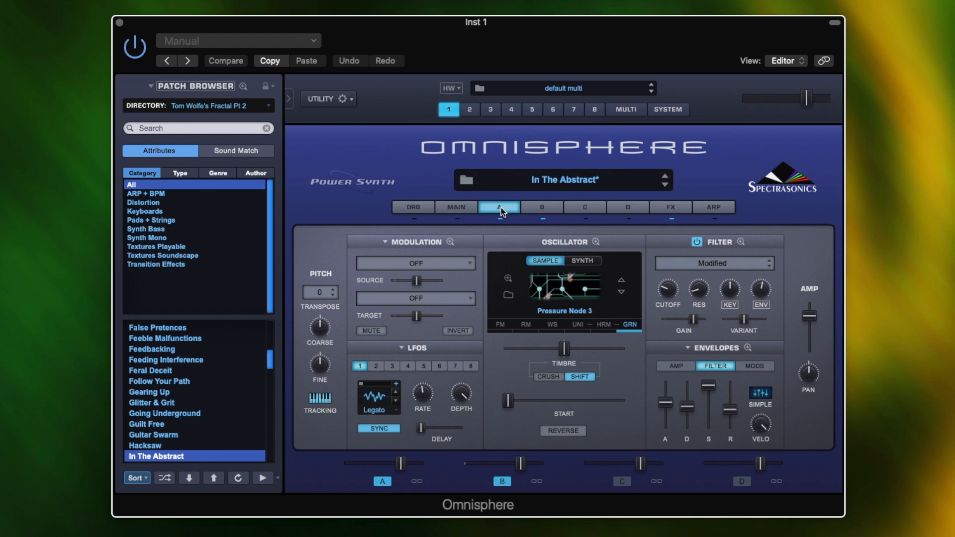
click(669, 208)
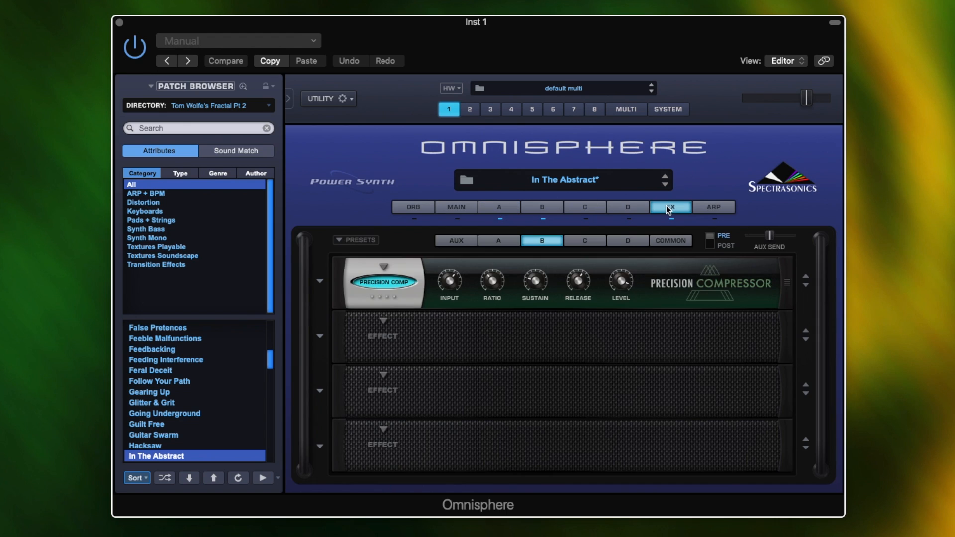
- Raise the aux effects return to maximum and check the layer A and B racks before returning to the aux rack
click(456, 240)
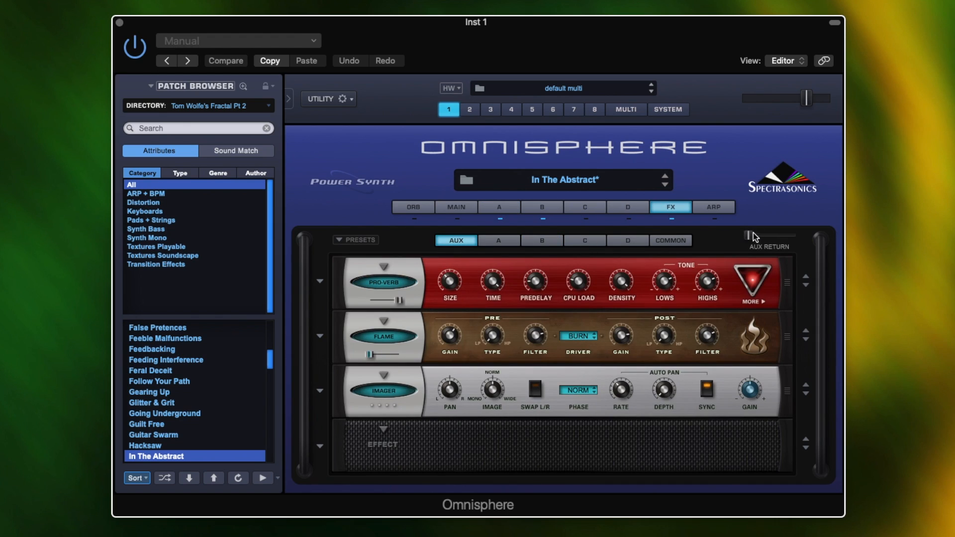
drag(749, 235, 817, 238)
click(498, 240)
click(542, 240)
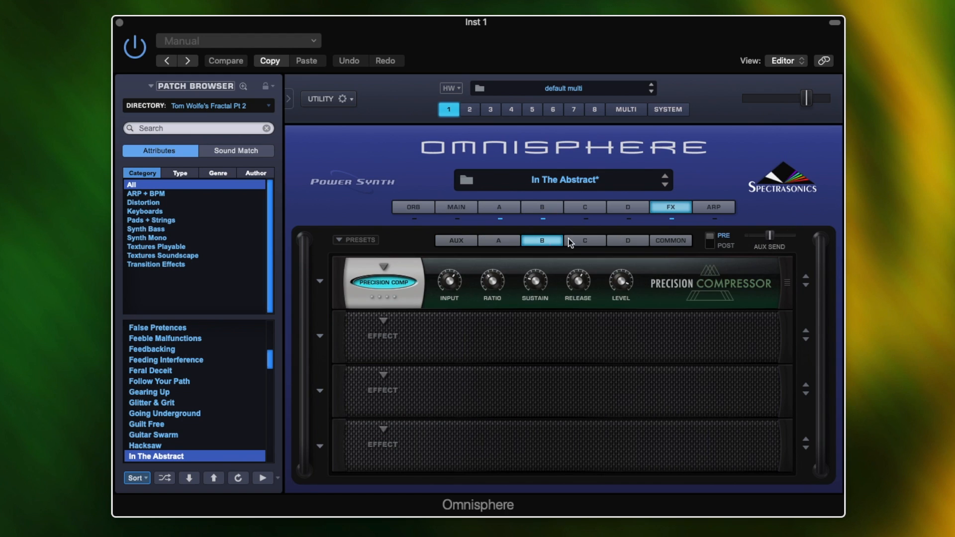
click(456, 240)
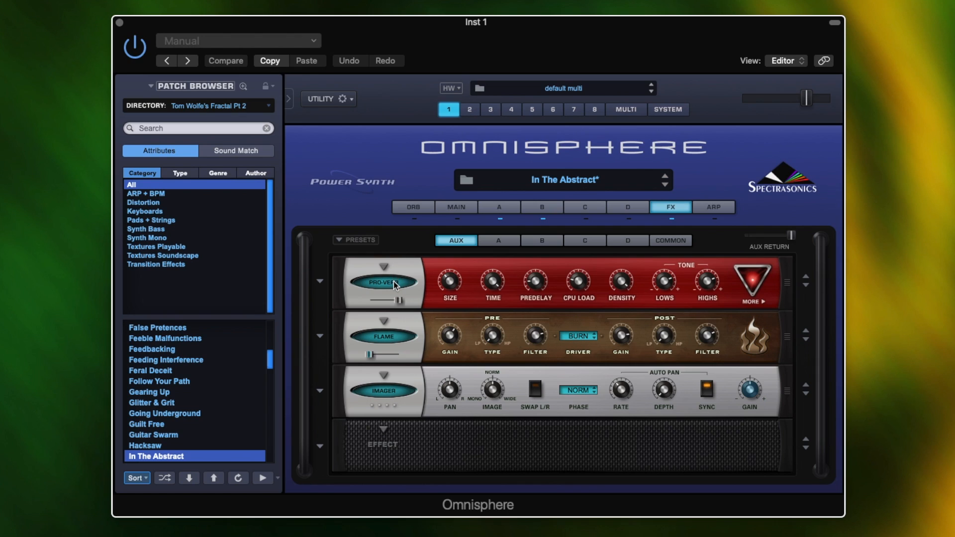
- Enable the Pro-Verb in the aux rack and inspect its mix, size, time and additional reverb shaping controls
mouse_move(399, 301)
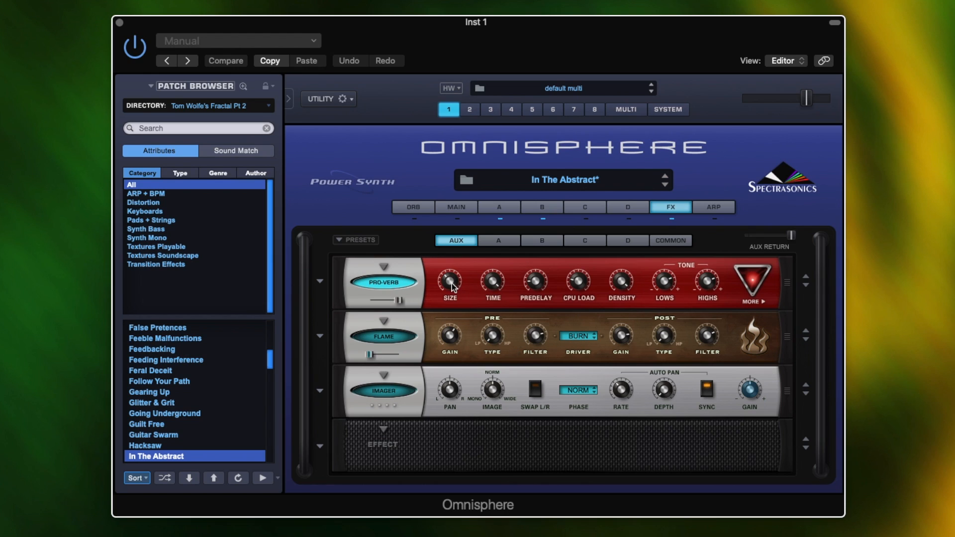
mouse_move(451, 287)
mouse_move(496, 288)
click(754, 302)
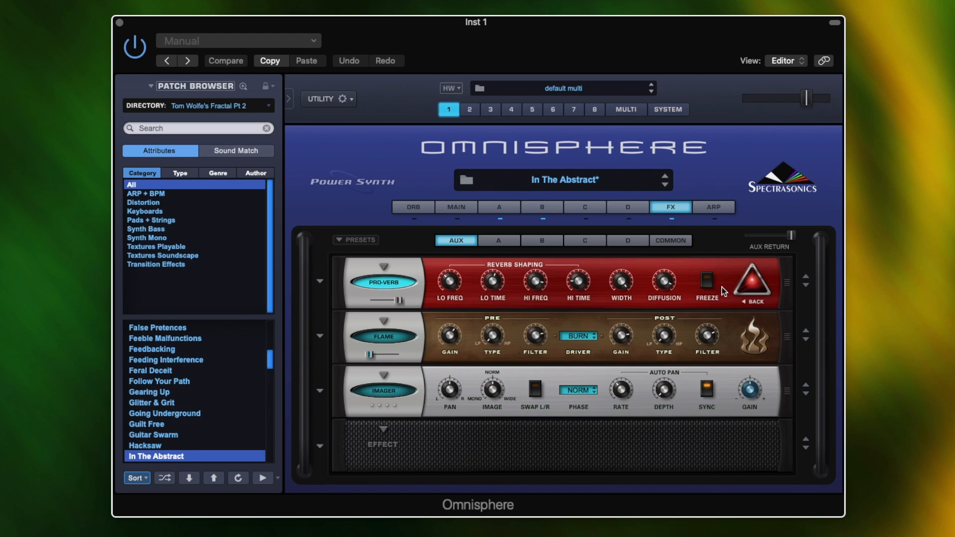
mouse_move(667, 288)
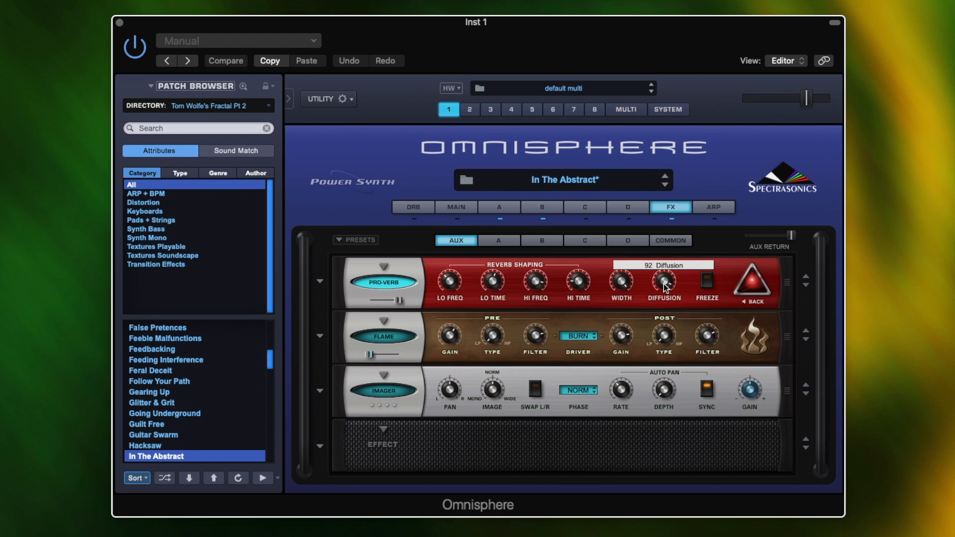
click(751, 303)
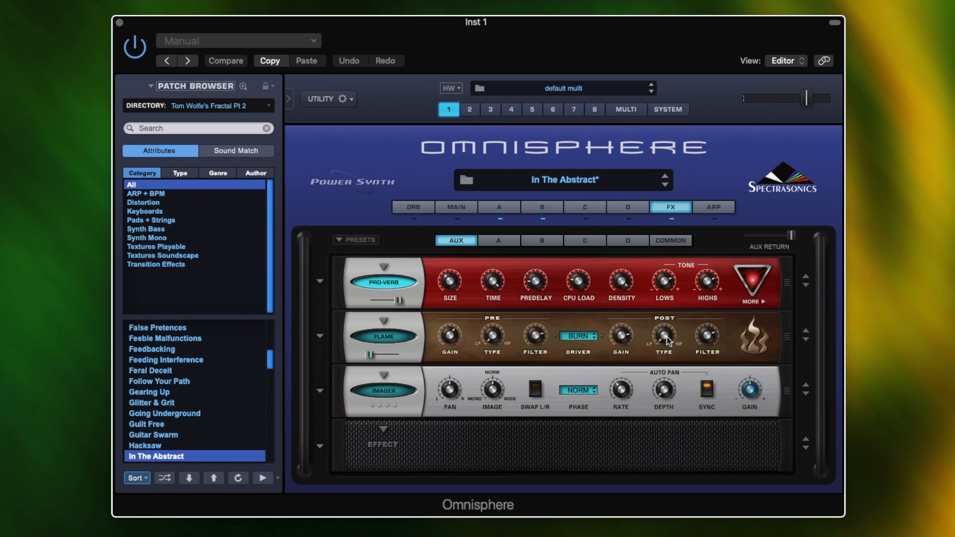
- Enable the Flame distortion in the aux rack and show the LFO1 modulation routed to its mix
click(383, 338)
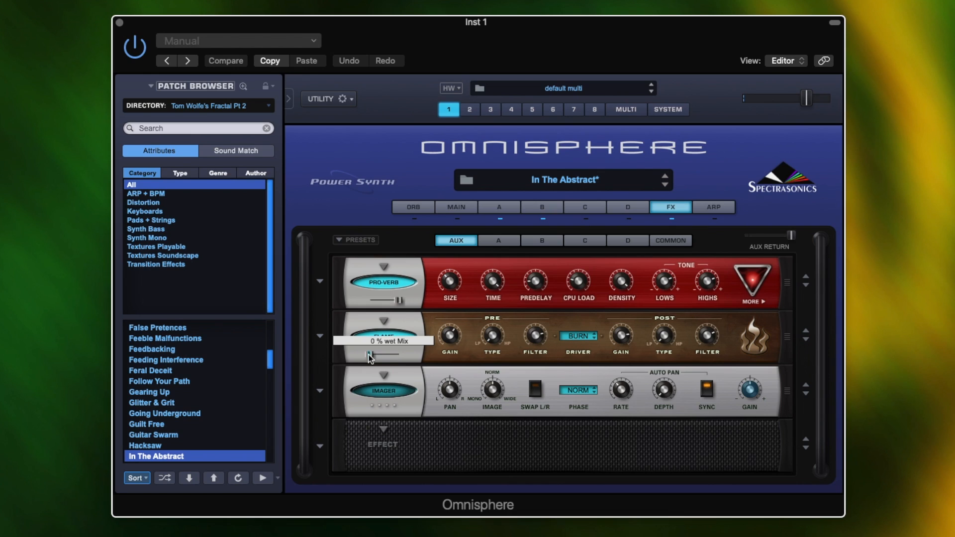
right_click(373, 357)
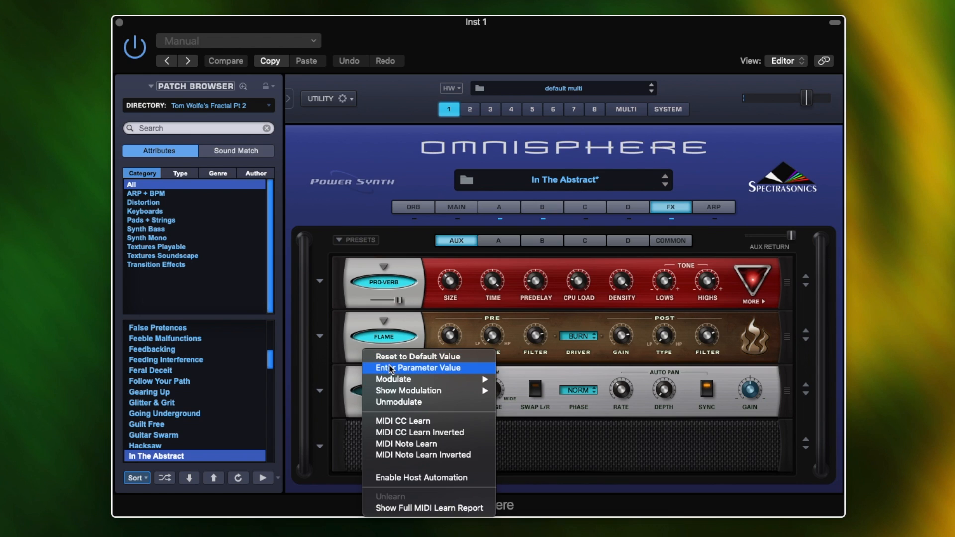
mouse_move(395, 380)
mouse_move(426, 393)
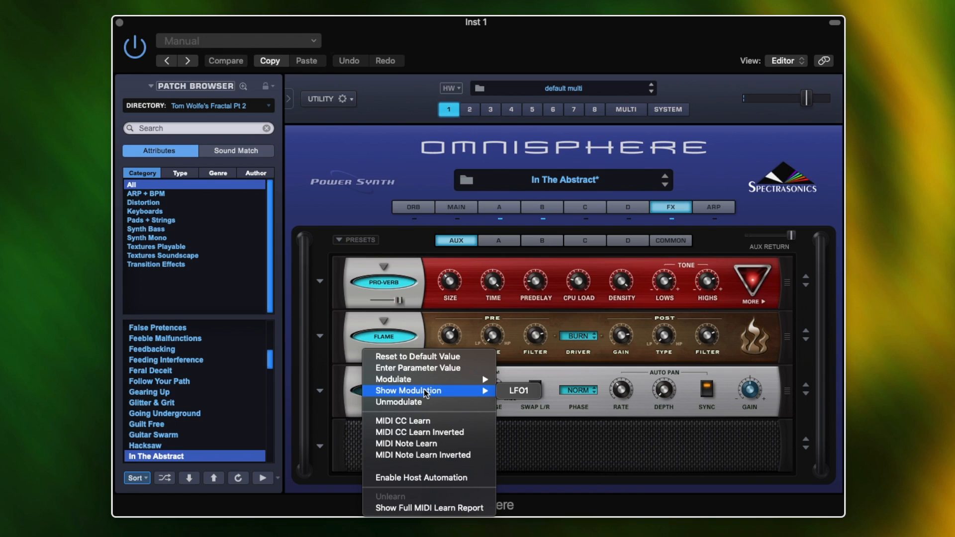
click(518, 391)
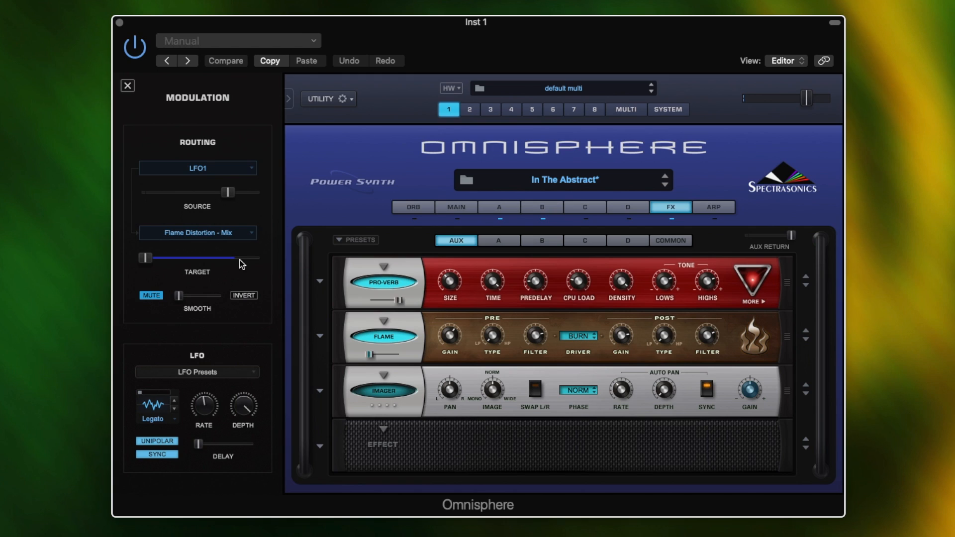
- Unmute the LFO1 modulation of the Flame mix, check its LFO settings, and compare the sound with Flame off and on
click(152, 296)
click(152, 407)
click(254, 341)
mouse_move(201, 410)
click(386, 338)
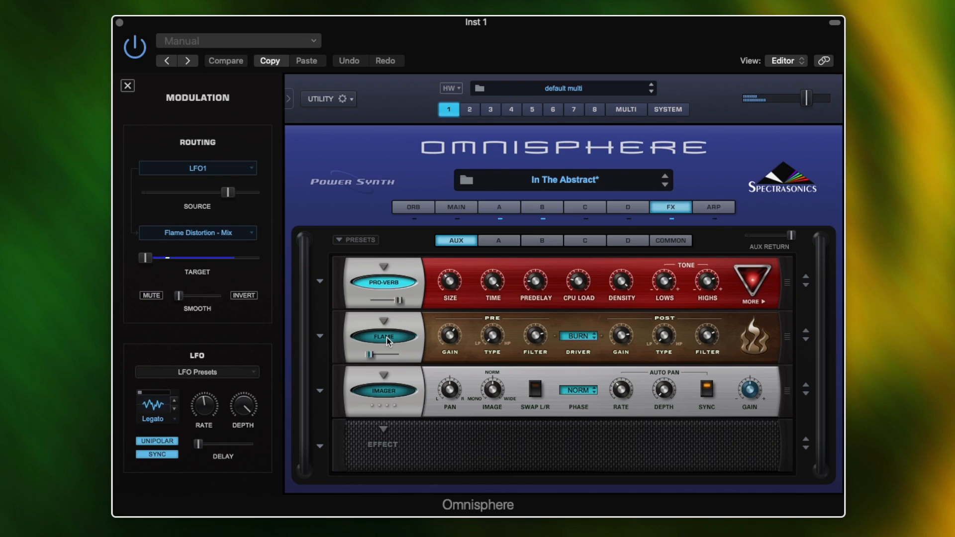
click(387, 337)
- Lower the amp level of layer A slightly
click(508, 204)
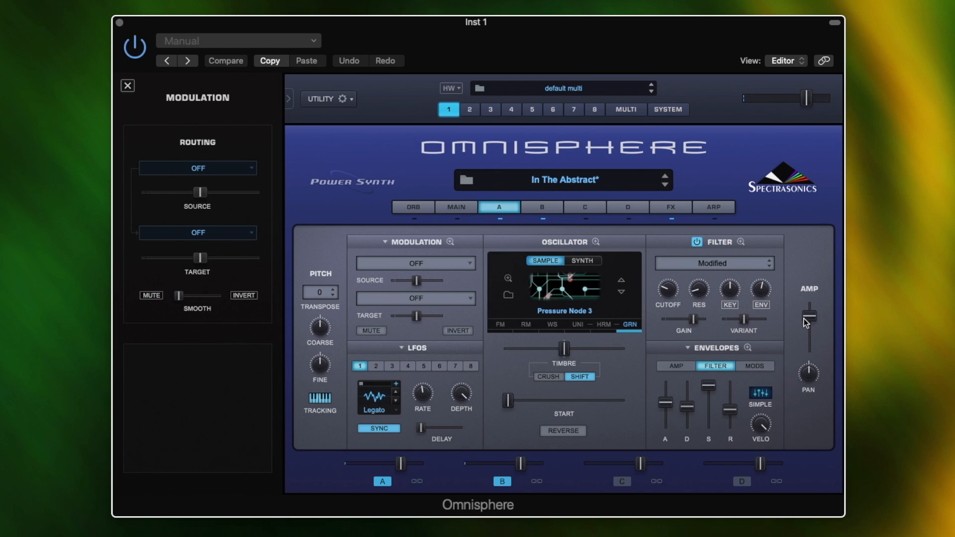
drag(803, 320, 804, 330)
- Enable the Imager in the aux effects rack and compare it with the Imager in the common rack
click(673, 207)
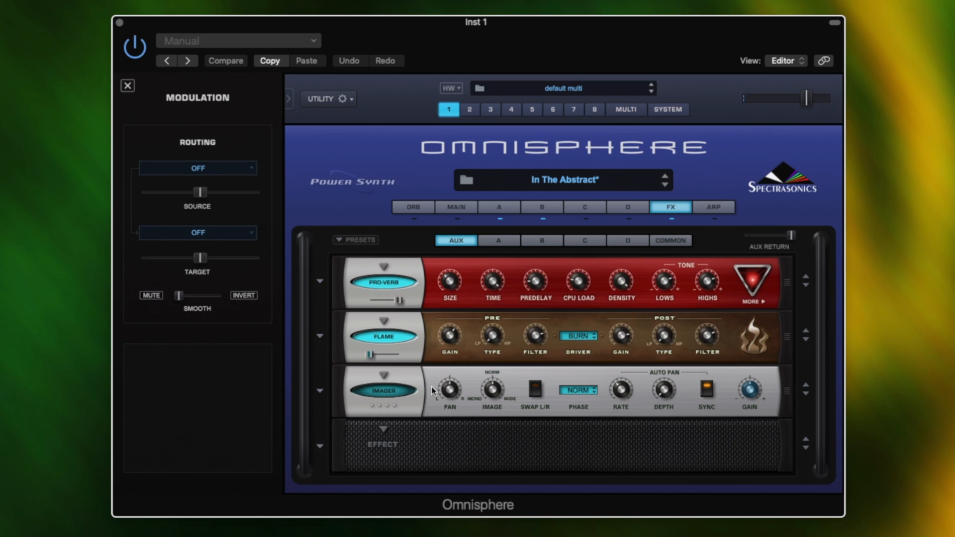
click(394, 395)
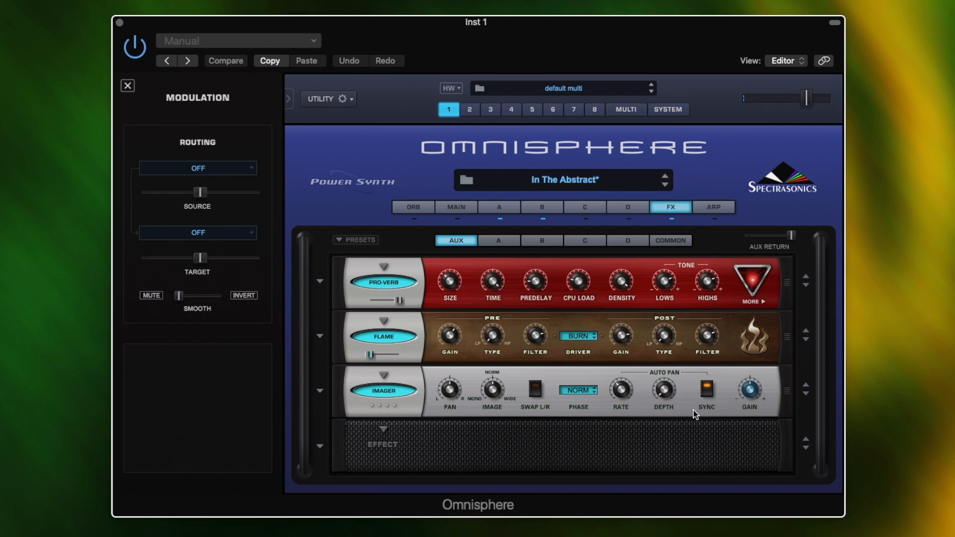
click(668, 239)
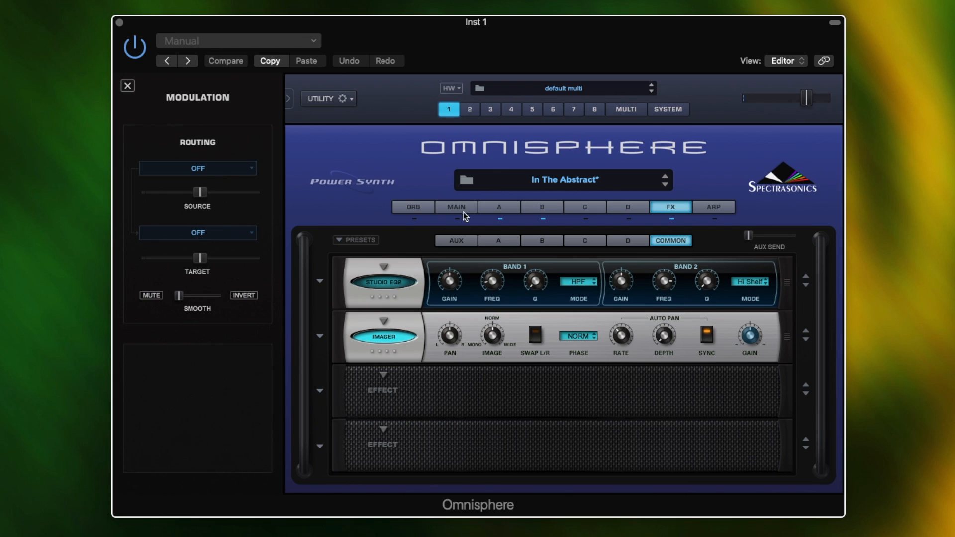
click(459, 243)
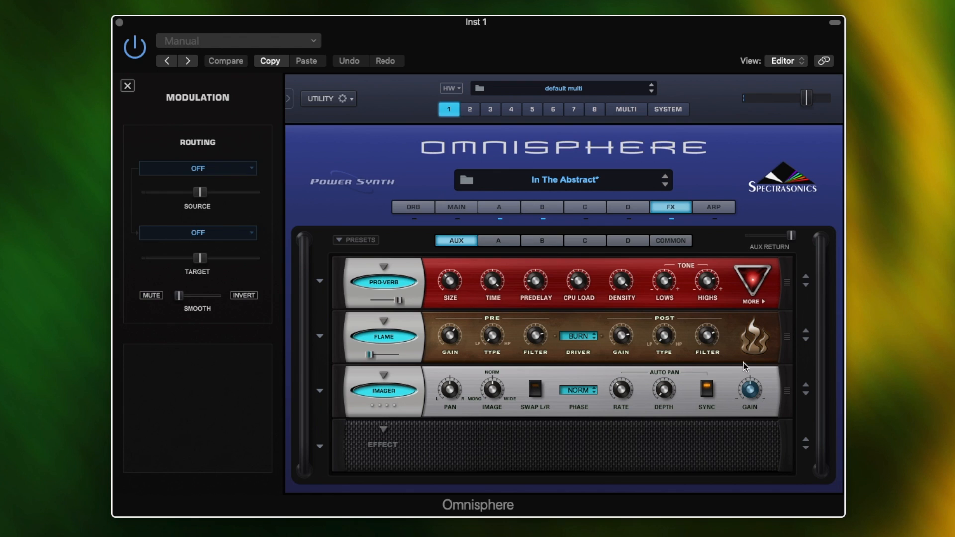
click(678, 243)
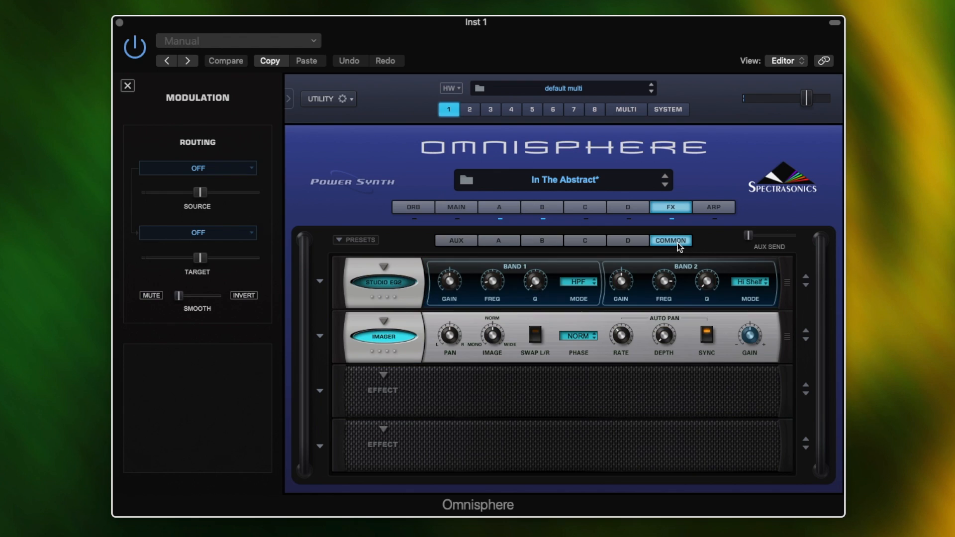
- Examine the modulation options of the common Imager's gain and its routings in the modulation matrix
right_click(749, 341)
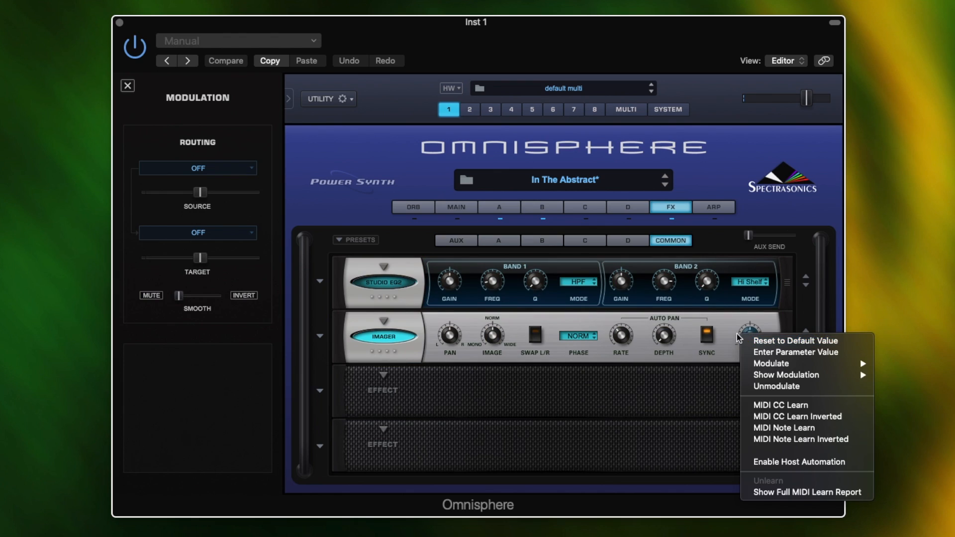
key(Escape)
click(503, 207)
click(451, 241)
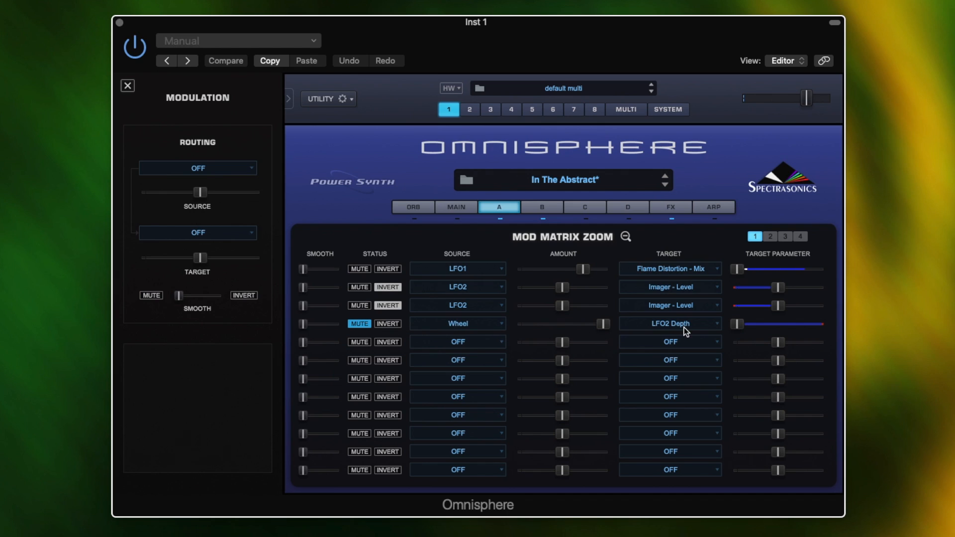
click(625, 237)
- Inspect LFO 2's waveform and rate in layer A
click(376, 365)
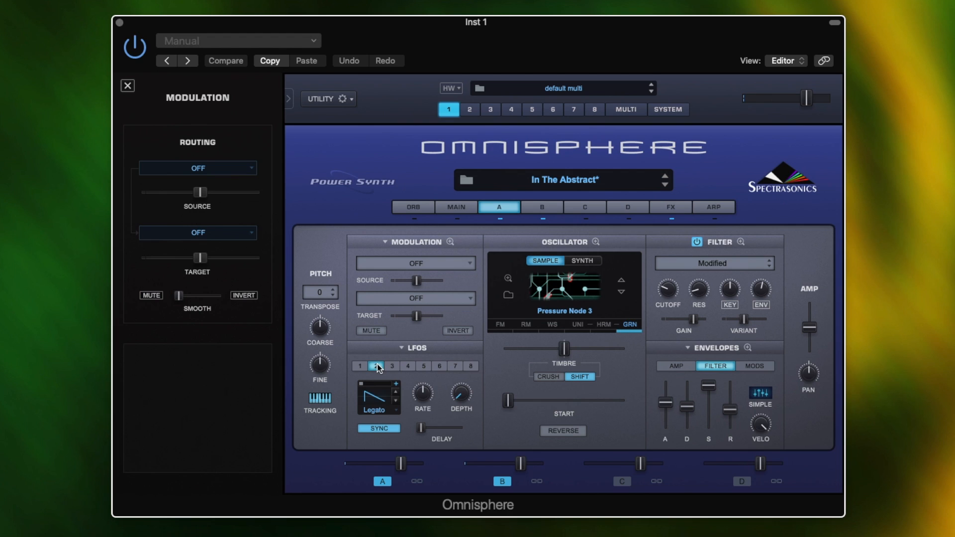
click(374, 398)
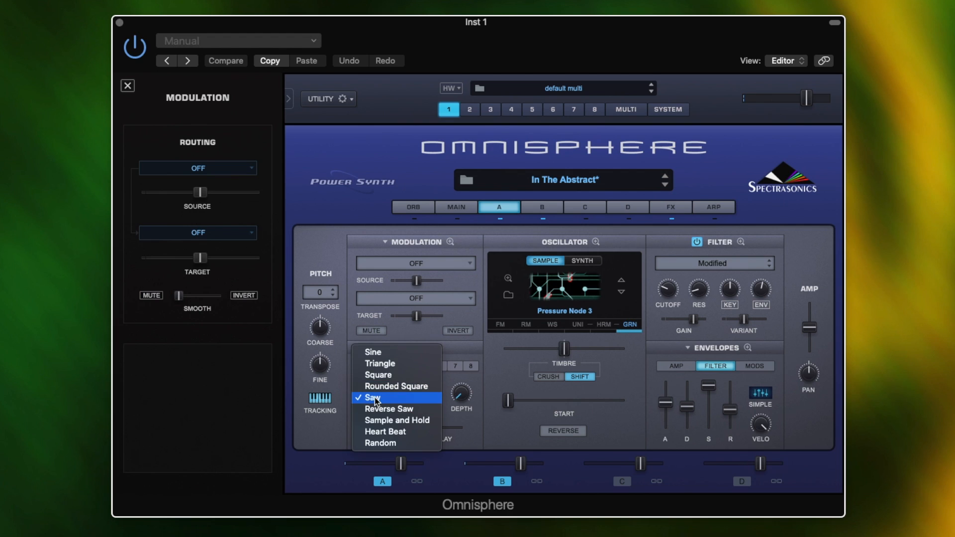
click(342, 432)
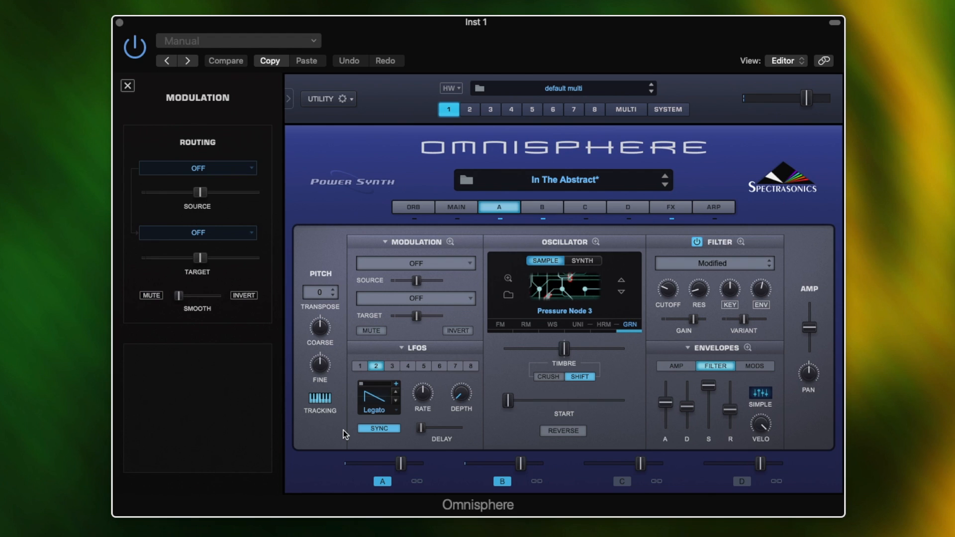
click(424, 397)
- Browse the soundsource list for layer A's oscillator and return to the layer without changing the source
click(576, 304)
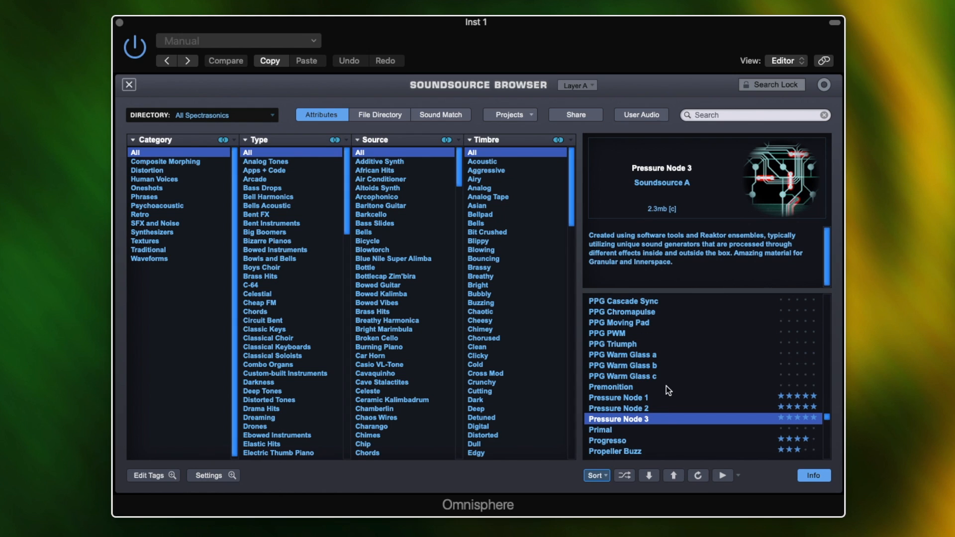
scroll(666, 386, down, 5)
scroll(663, 386, up, 10)
scroll(663, 386, up, 15)
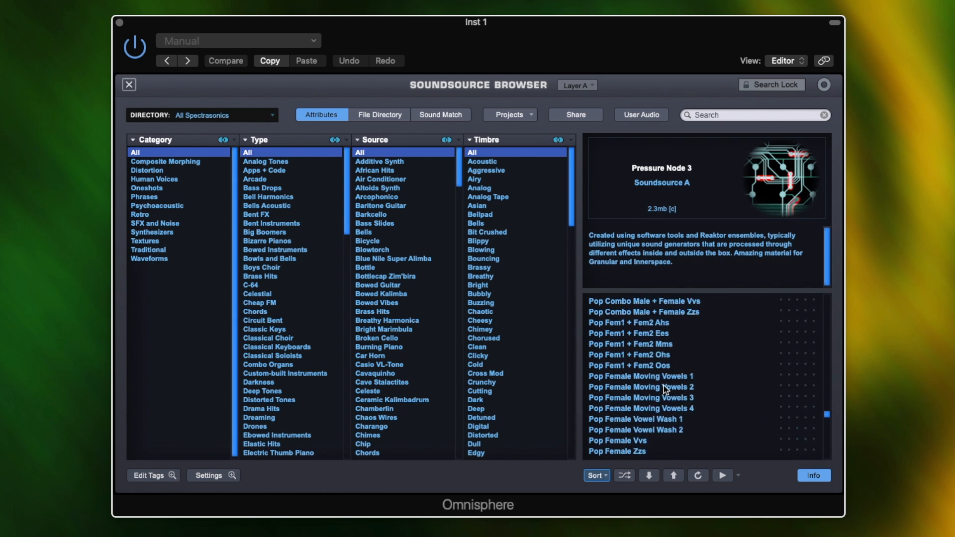
scroll(663, 386, up, 3)
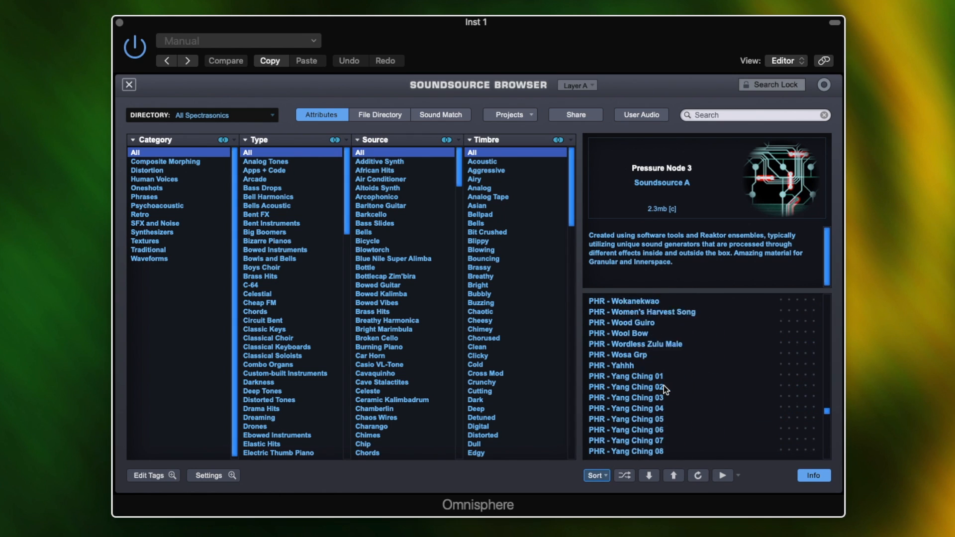
scroll(664, 386, down, 10)
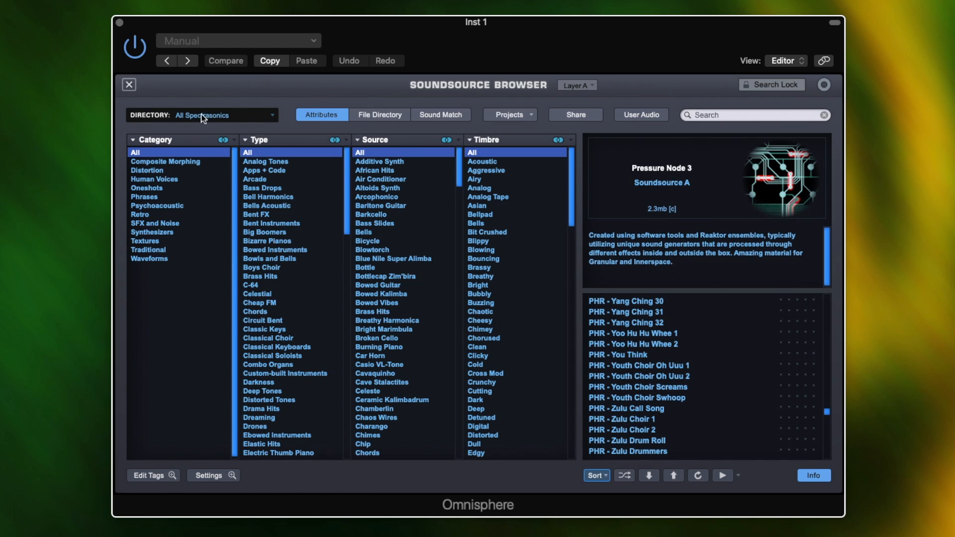
click(129, 85)
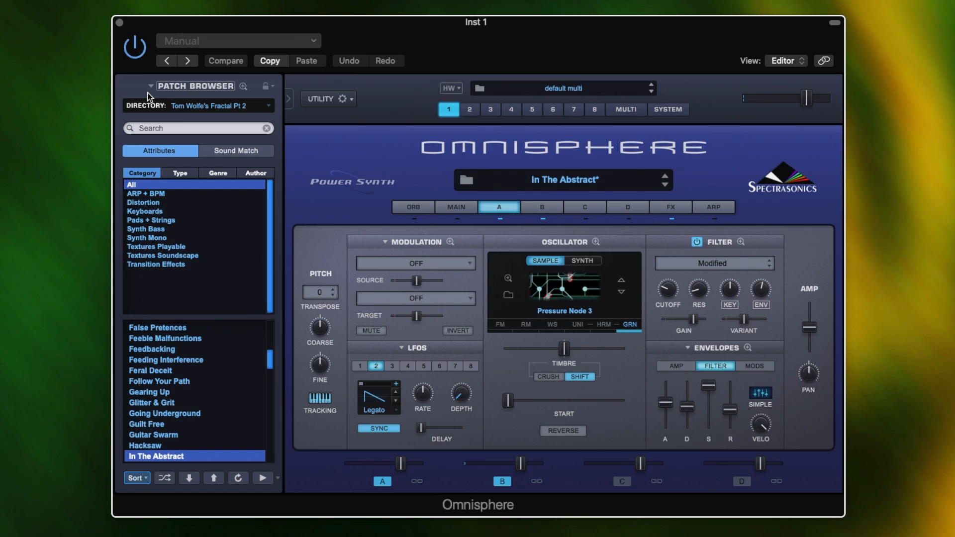